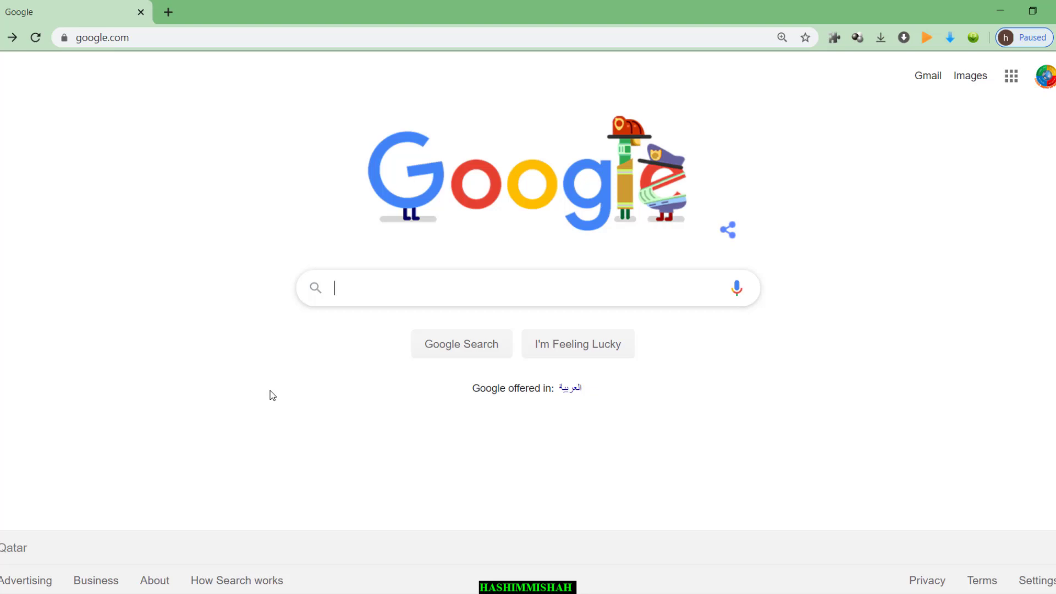
Search Google for "ministry of interior qatar" and open the official Ministry of Interior website
type("min")
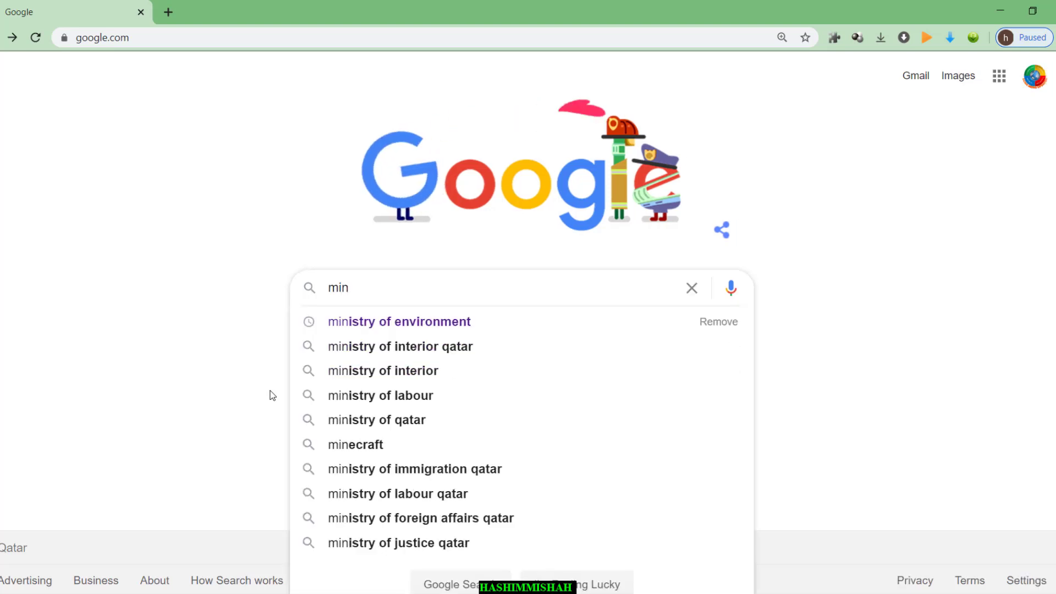
type("istry of interior qatar")
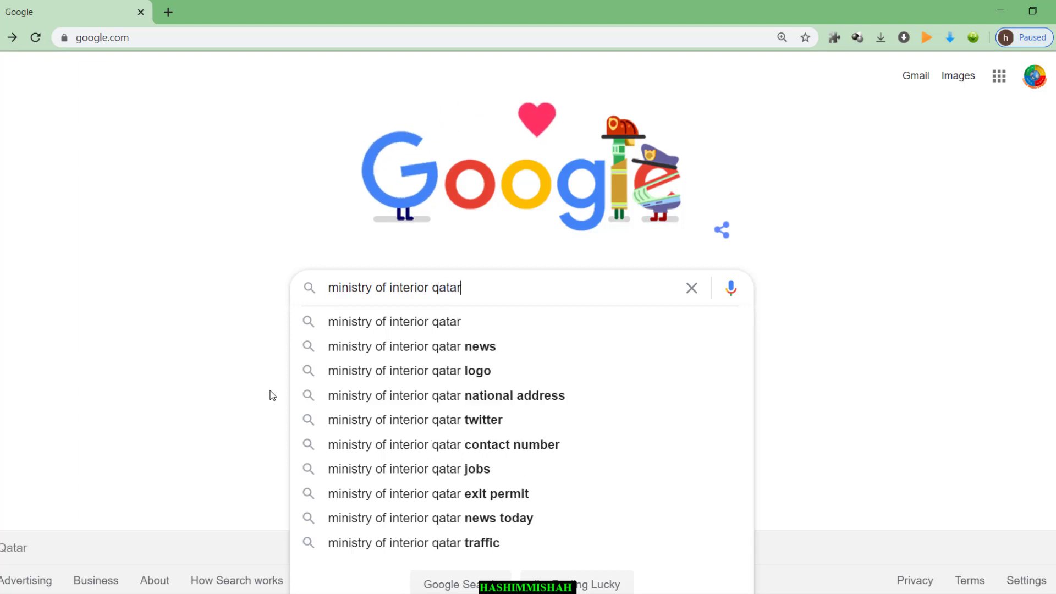
key("Return")
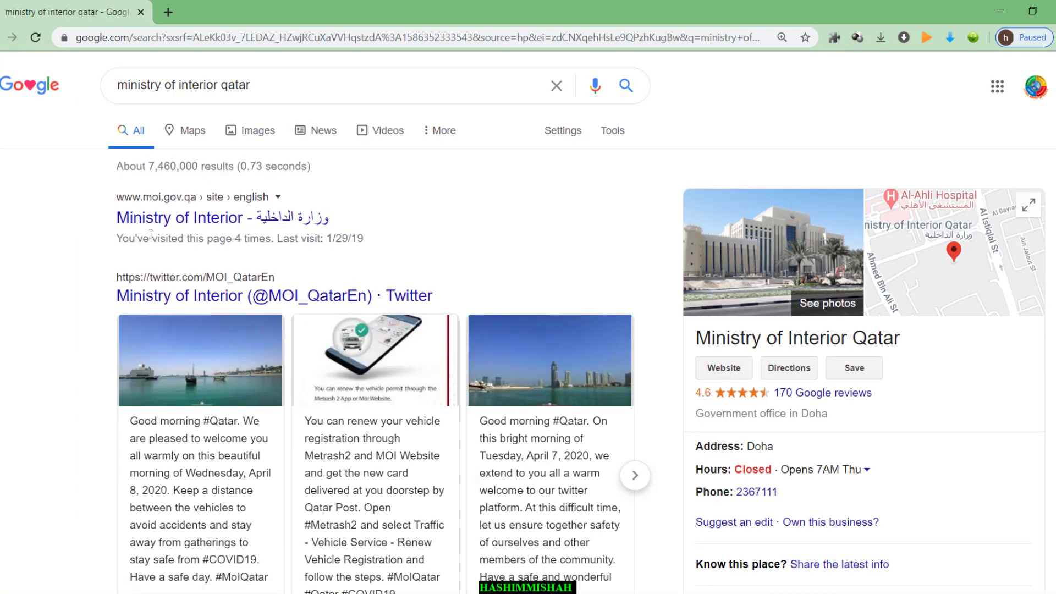
left_click(168, 220)
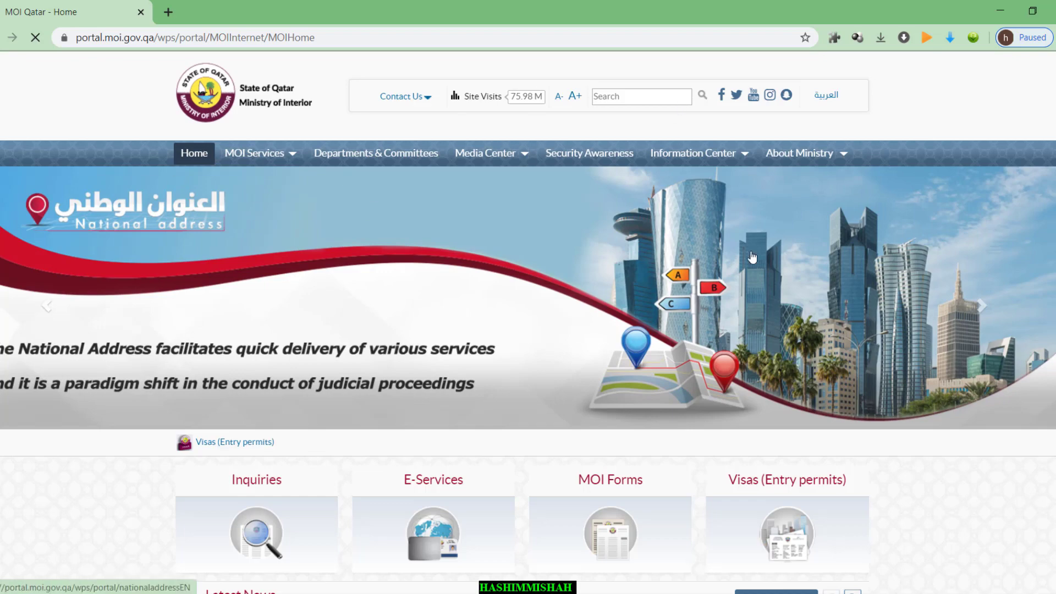
Open the Inquiries section from the Ministry of Interior home page
scroll(467, 385, "down", 5)
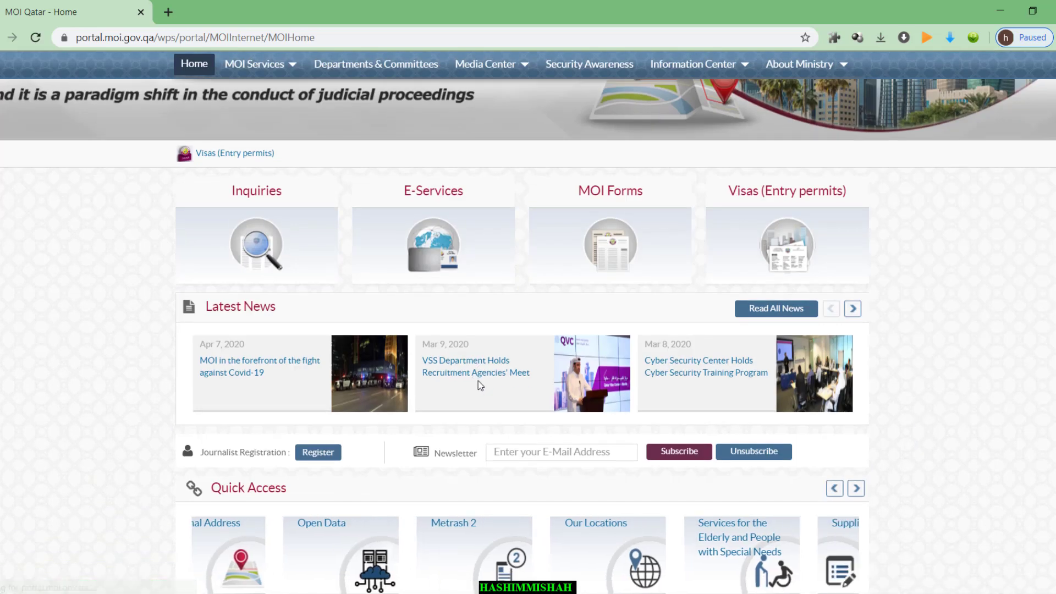
scroll(479, 388, "down", 3)
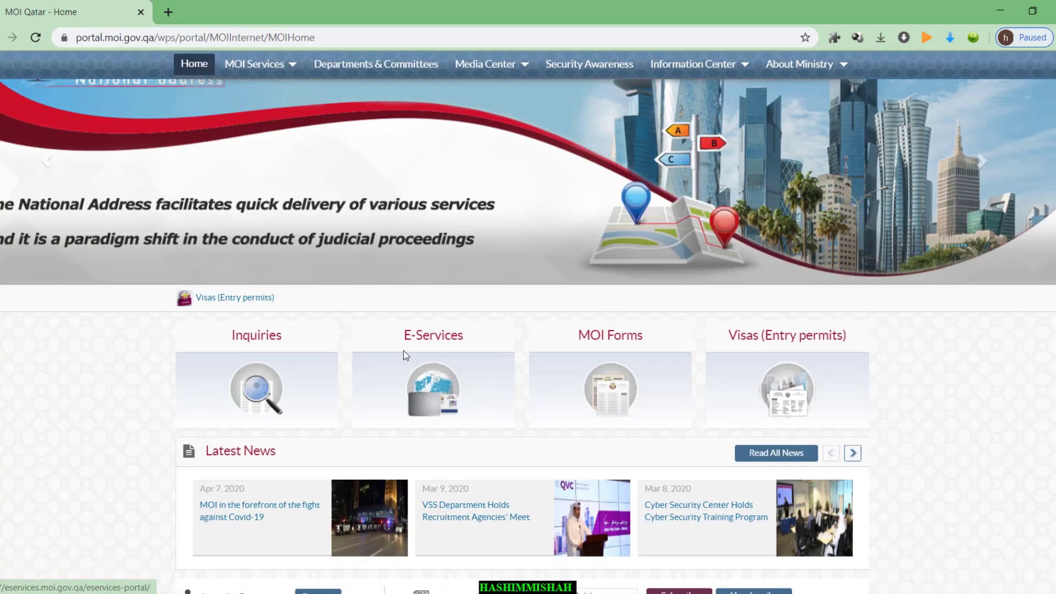
scroll(410, 352, "down", 4)
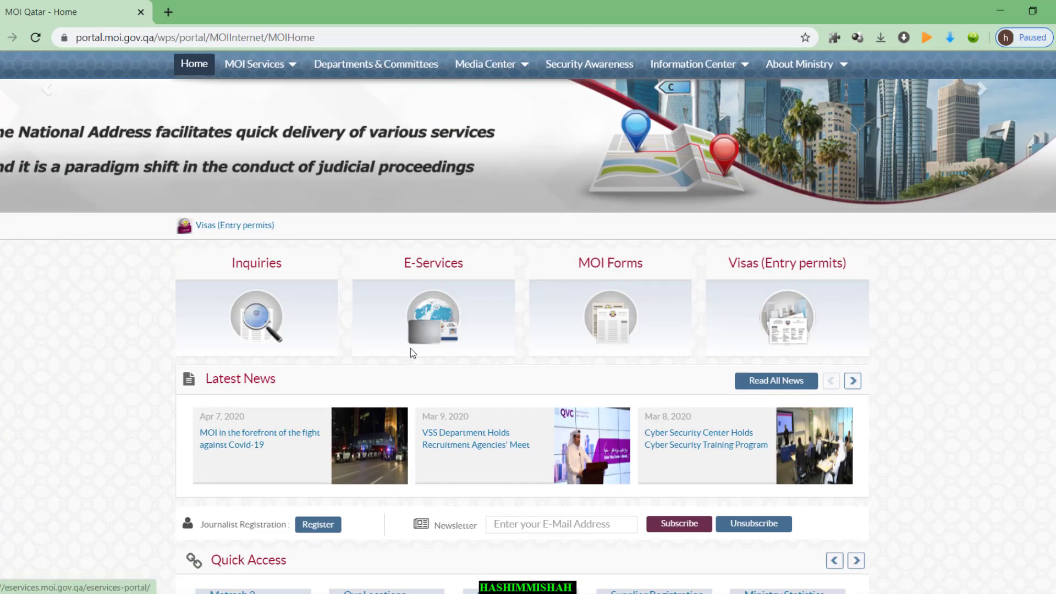
scroll(410, 348, "down", 3)
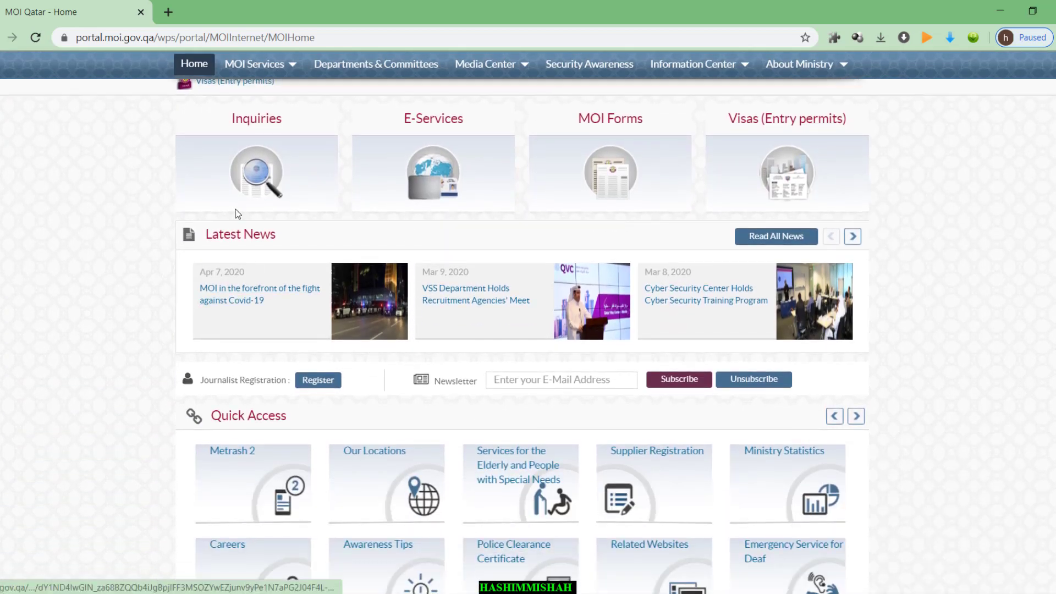
left_click(245, 170)
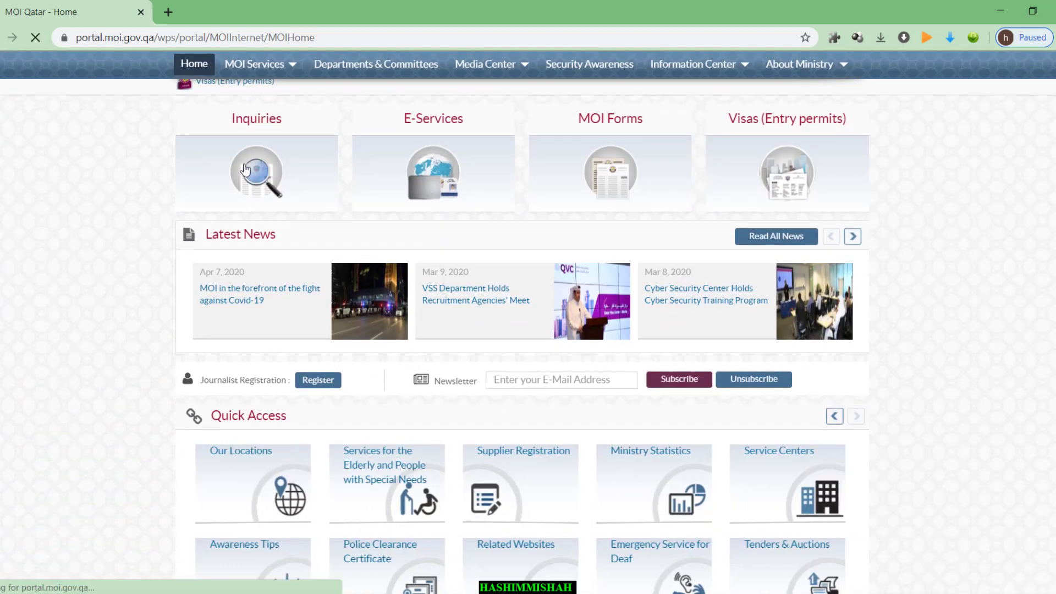
Open the Metrash service page from the list of inquiry services
scroll(158, 349, "down", 3)
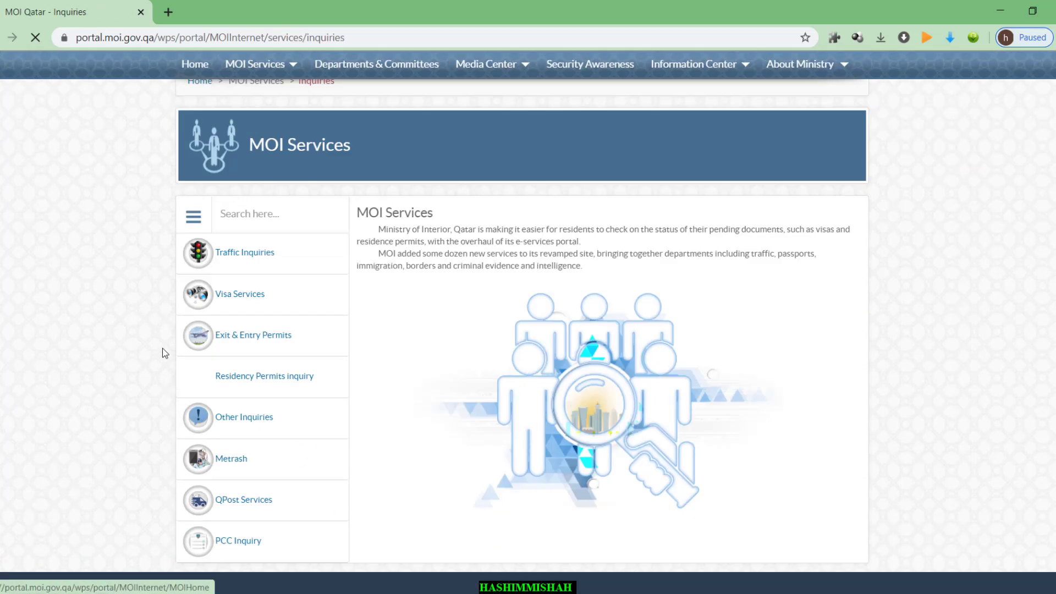
scroll(128, 259, "down", 1)
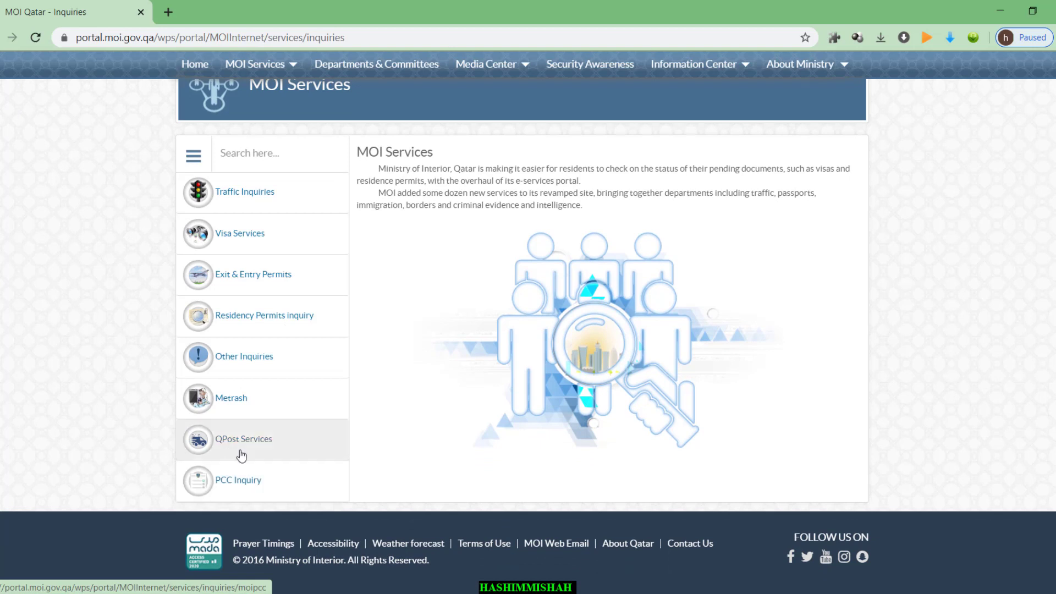
left_click(258, 410)
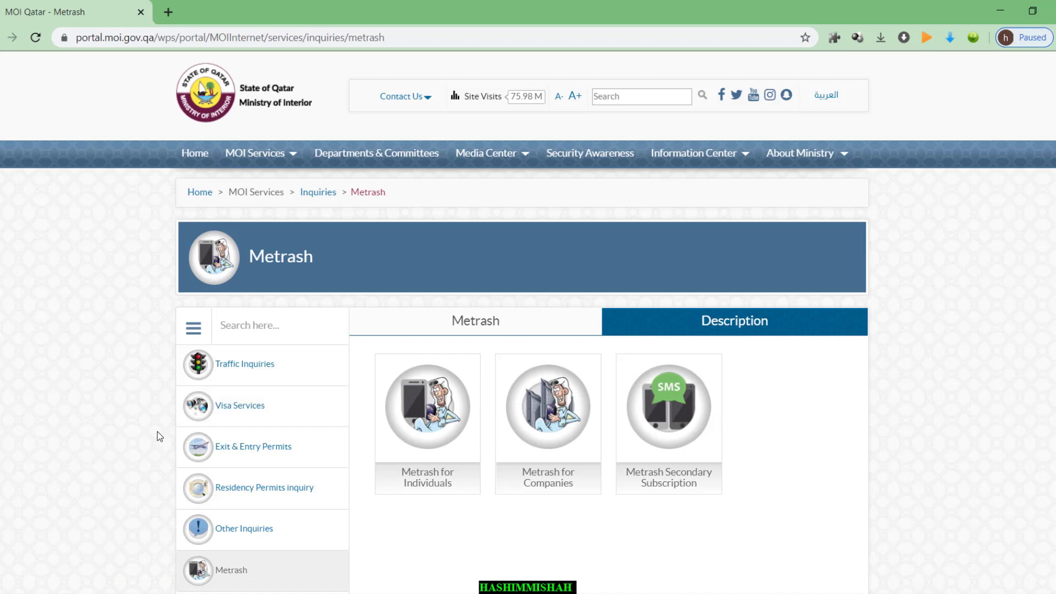
Open the Metrash for Individuals registration form
scroll(160, 432, "down", 3)
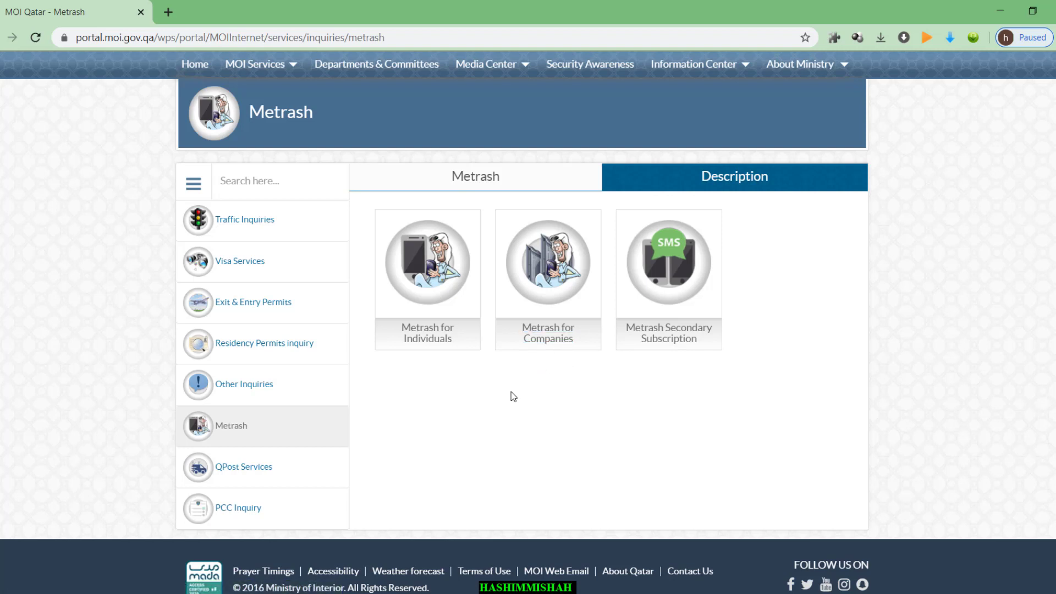
left_click(432, 346)
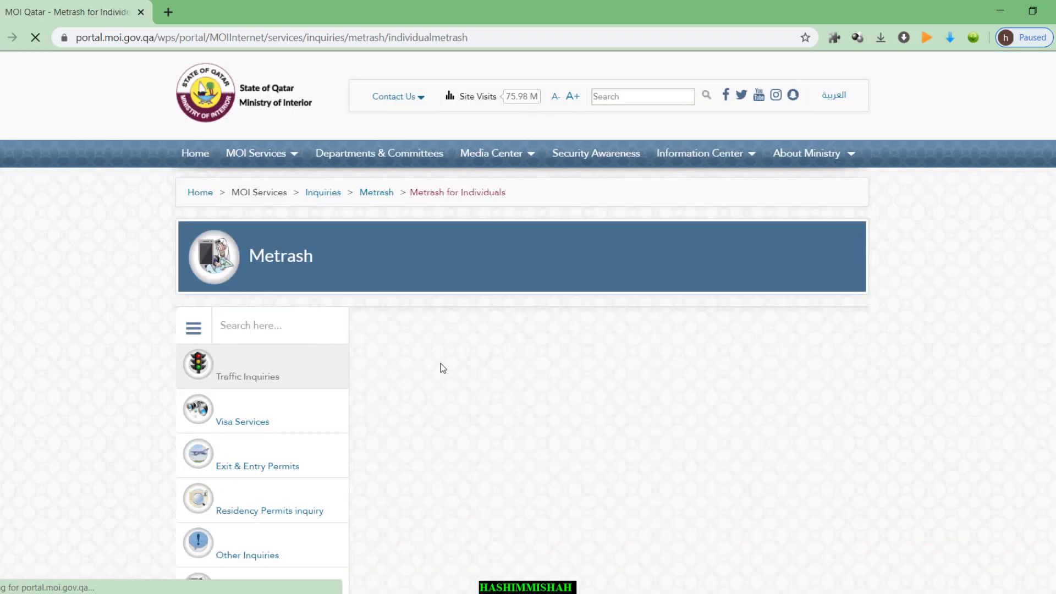
scroll(443, 367, "down", 2)
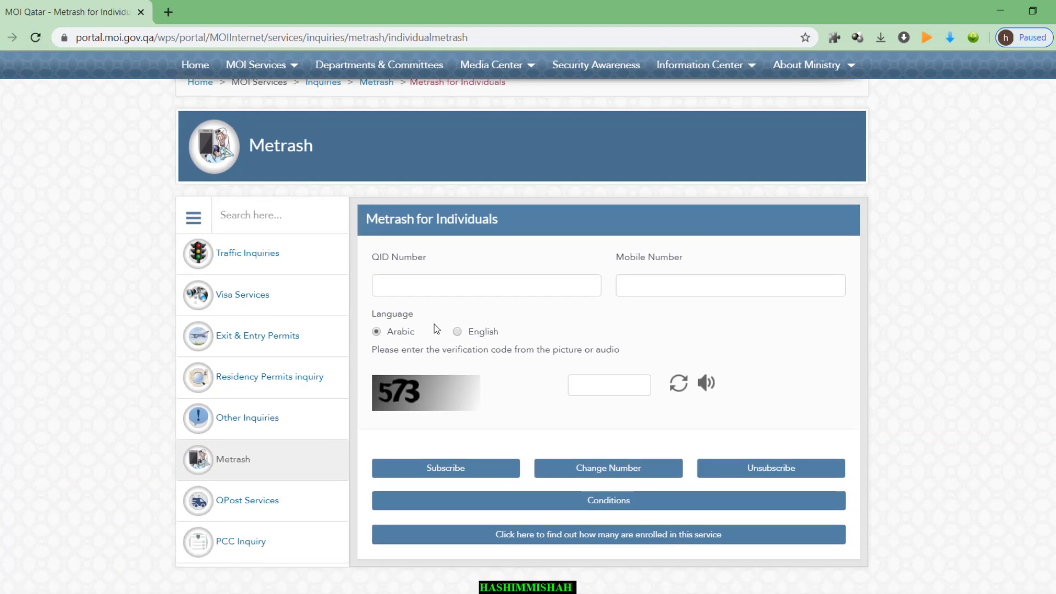
Fill in the QID number and mobile number with their saved entries in the individual registration form
left_click(436, 286)
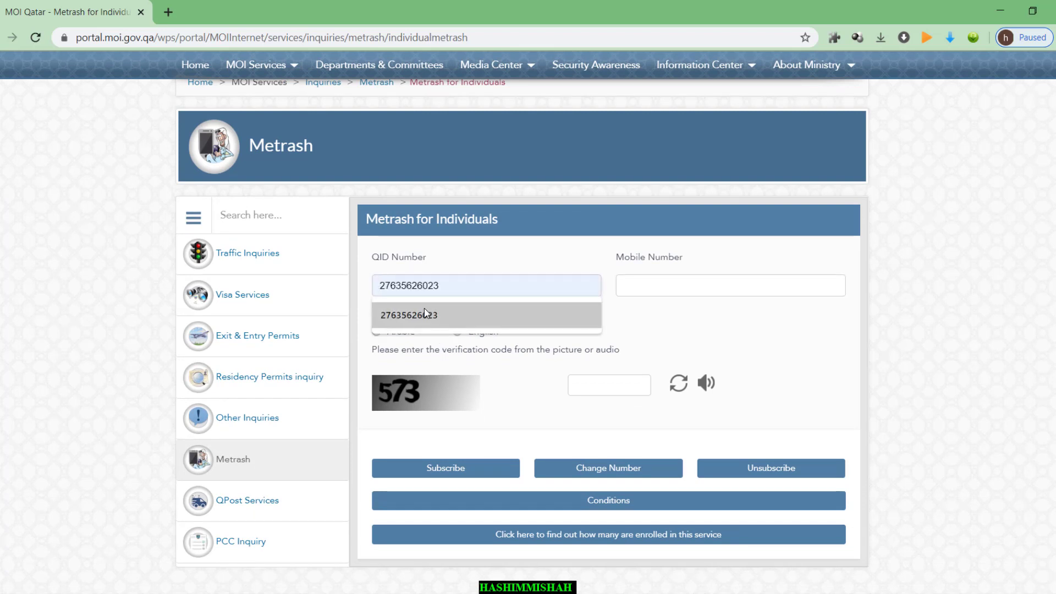
left_click(424, 308)
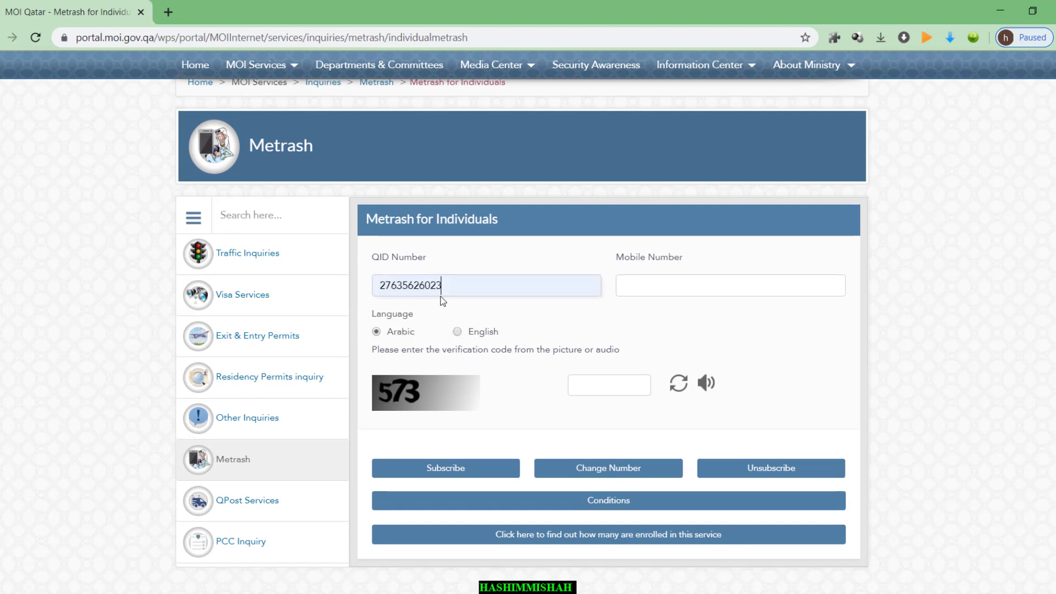
left_click(657, 292)
left_click(662, 314)
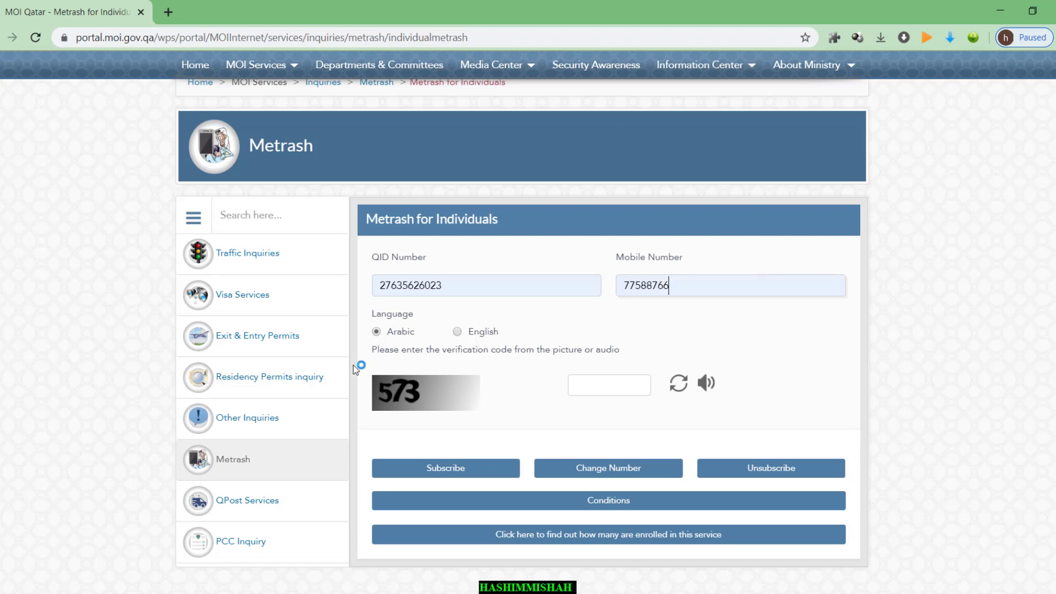
Set the language to English, enter the verification code from the picture, and submit the Metrash subscription request
left_click(457, 332)
left_click(603, 391)
type("573")
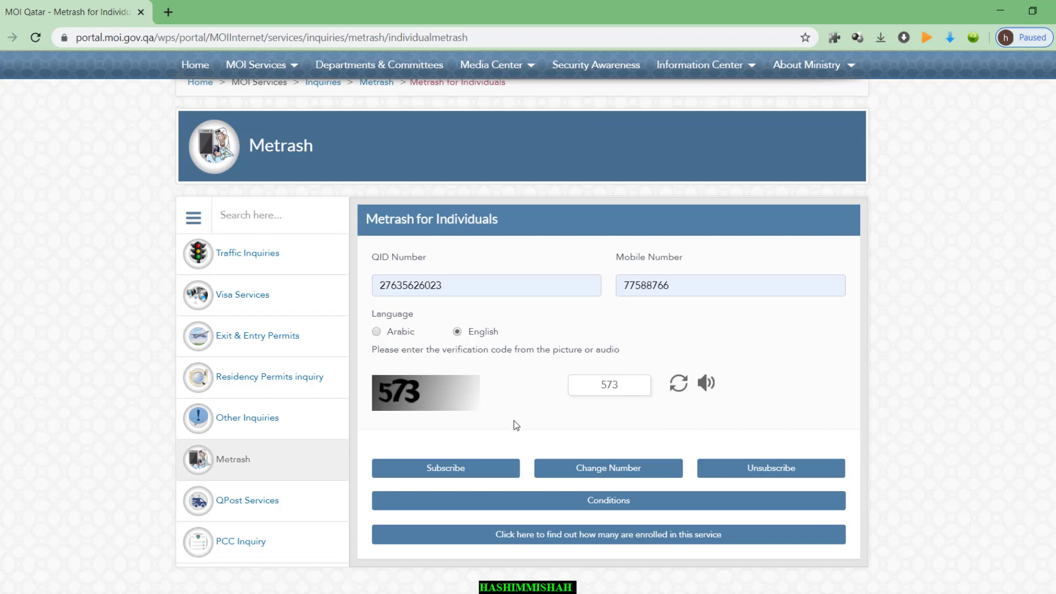
left_click(468, 475)
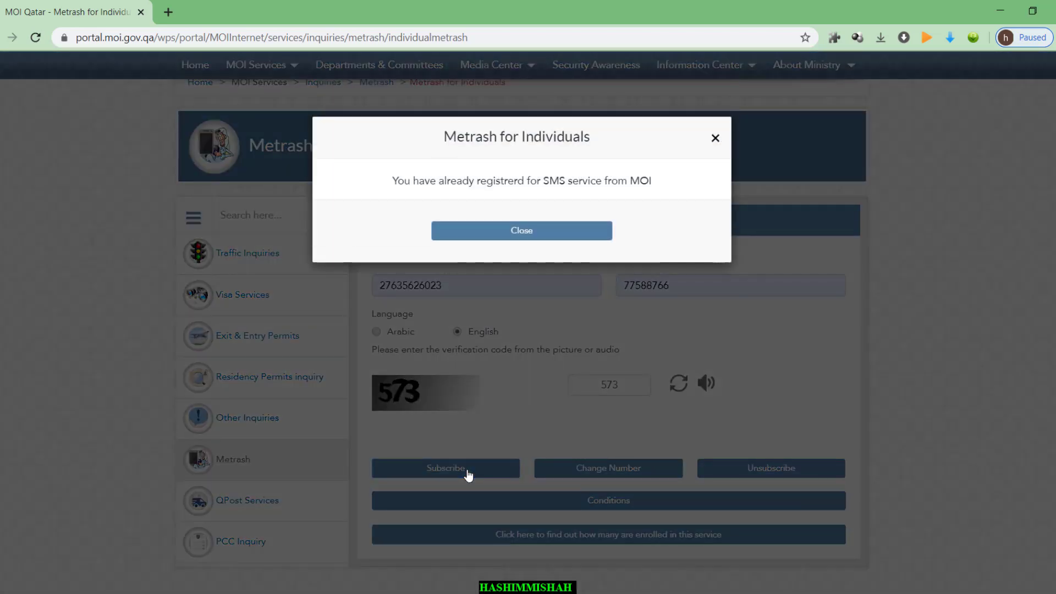
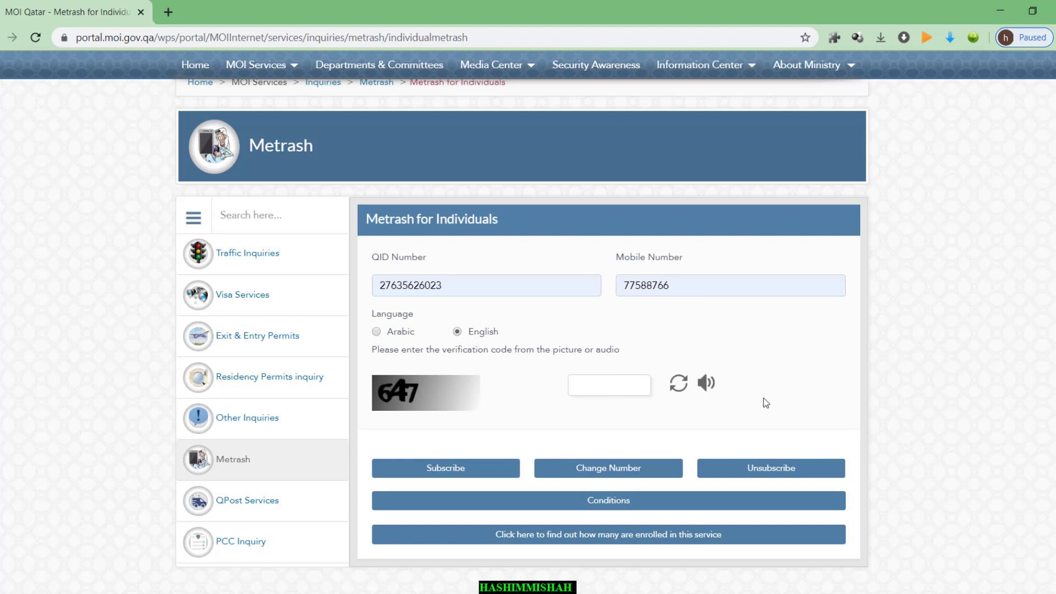
Read the Metrash conditions, including the alert types and the terms and conditions, and close them
left_click(550, 498)
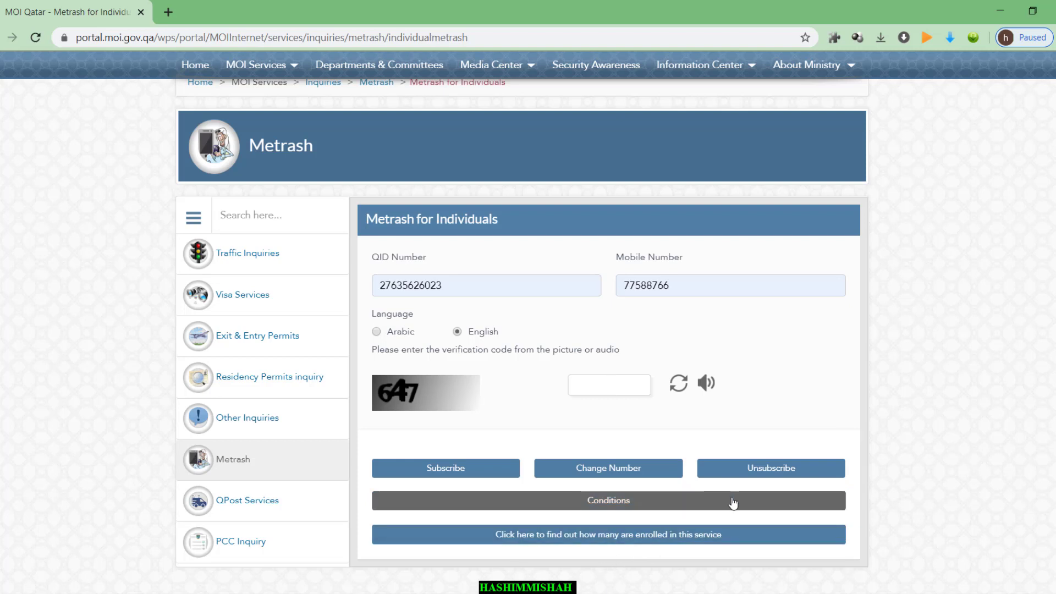
left_click(633, 508)
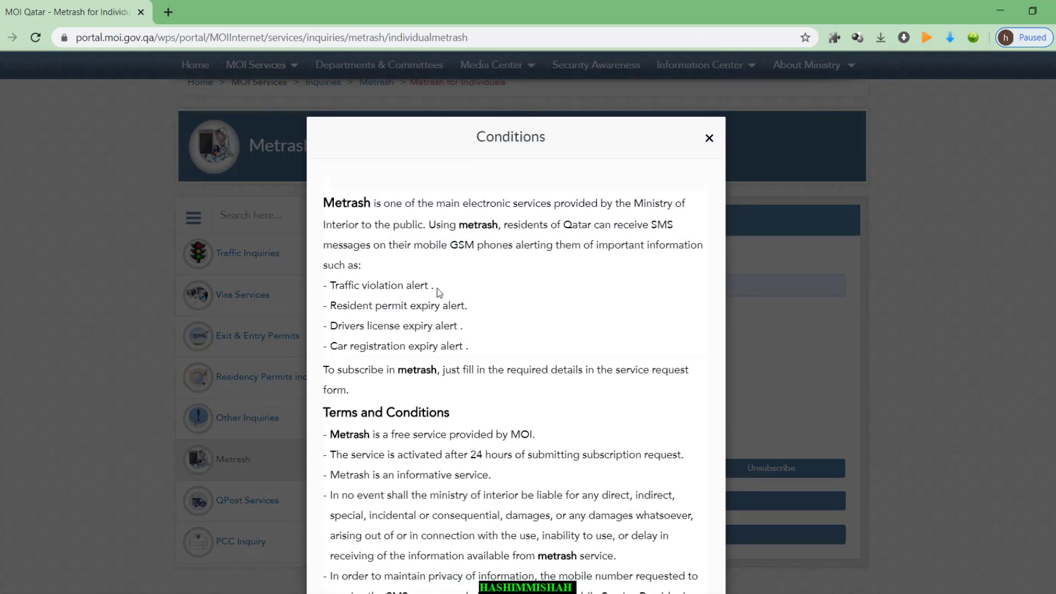
scroll(438, 292, "down", 4)
scroll(438, 291, "up", 4)
scroll(406, 379, "down", 3)
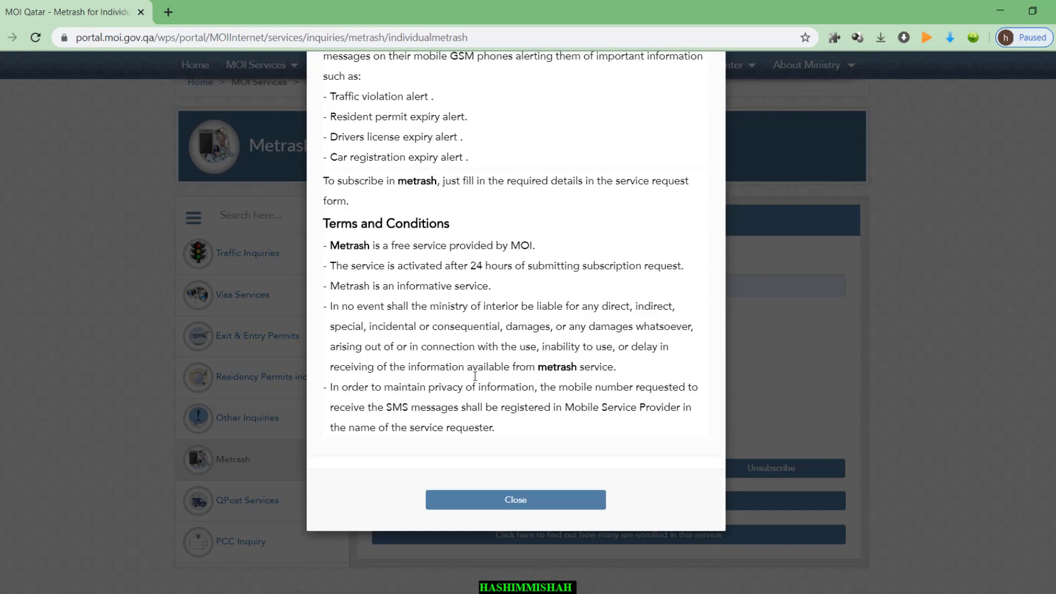
left_click(516, 501)
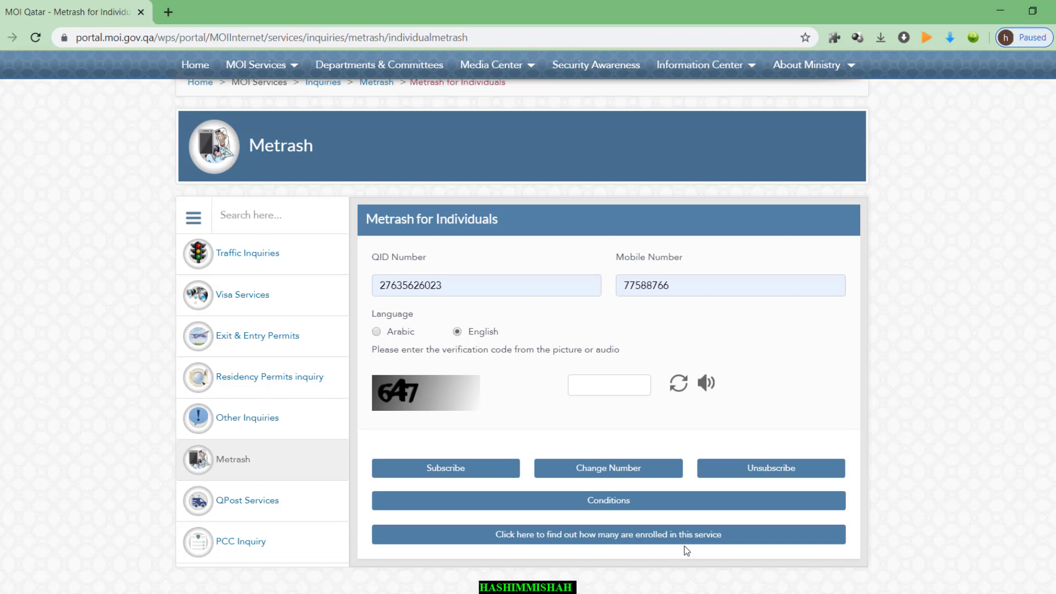
Look up how many individuals are enrolled in the Metrash service, highlight the figure, and close the message
left_click(671, 536)
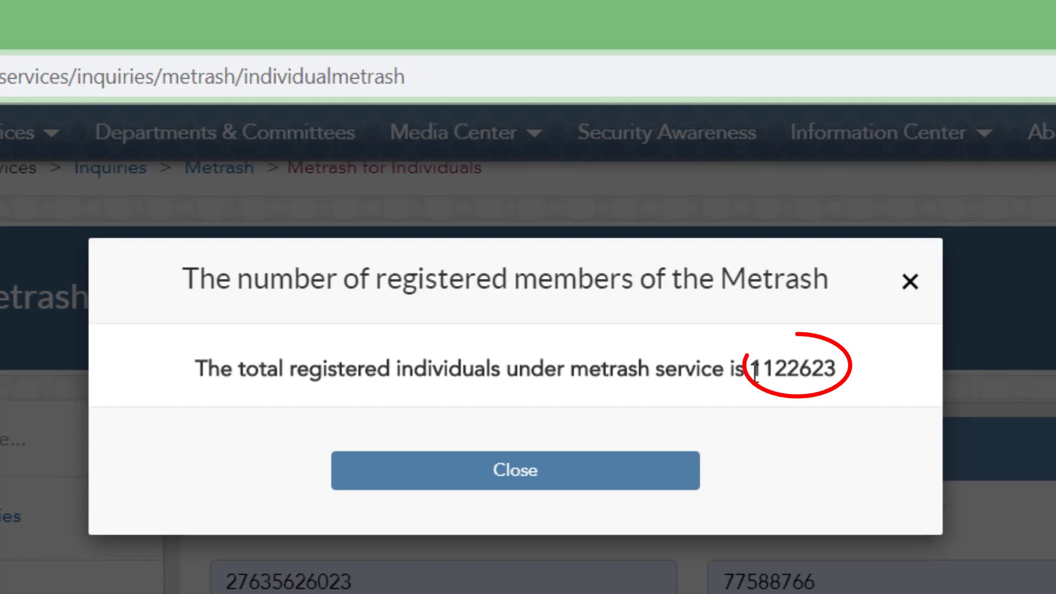
left_click_drag(757, 374, 834, 360)
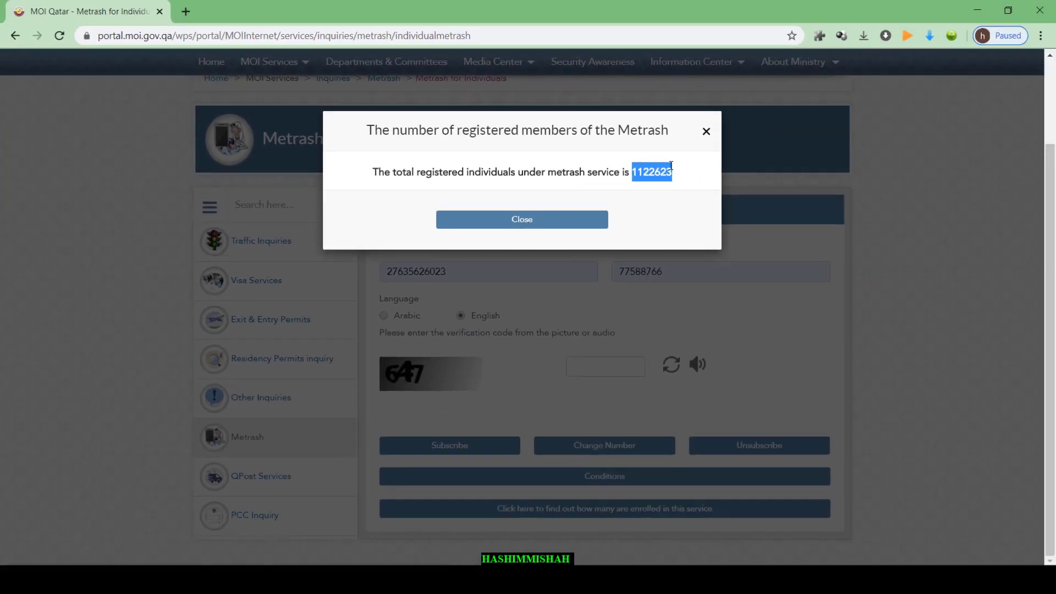
left_click(528, 229)
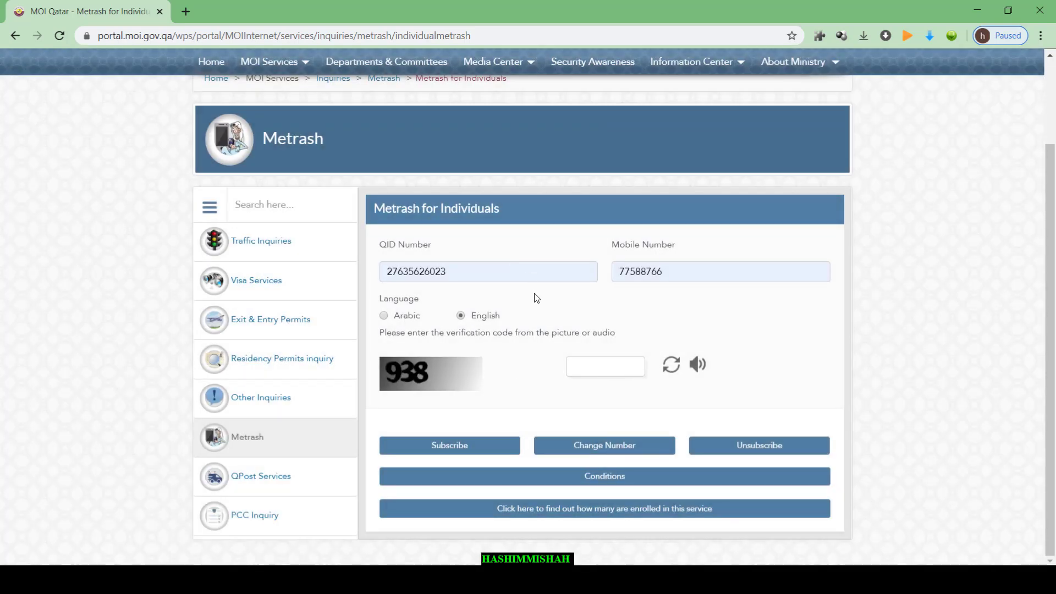
Return to the Metrash services page and open the Metrash for Companies / Establishments form
left_click(260, 438)
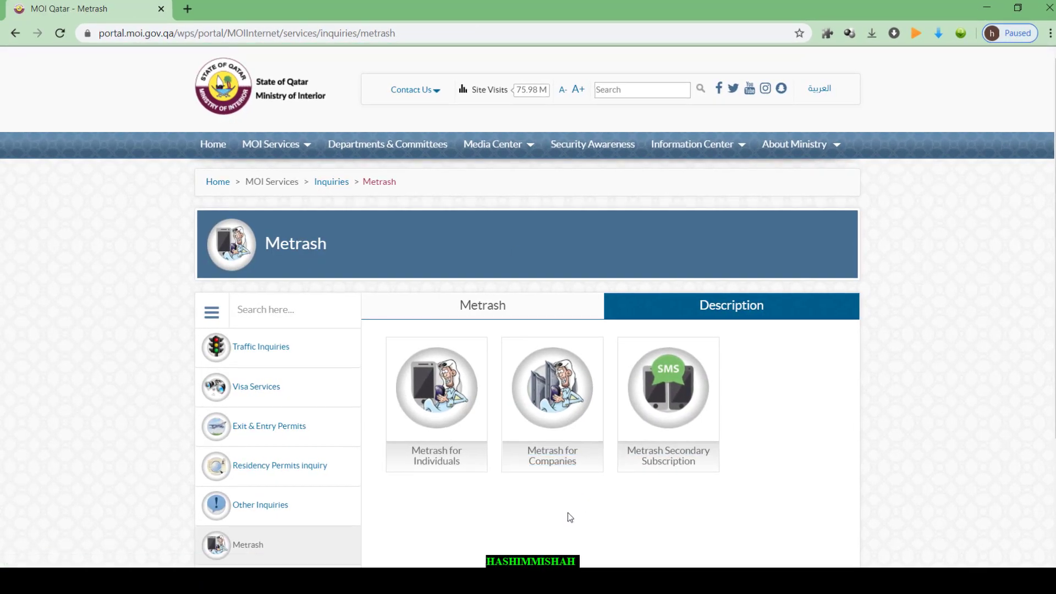
left_click(556, 454)
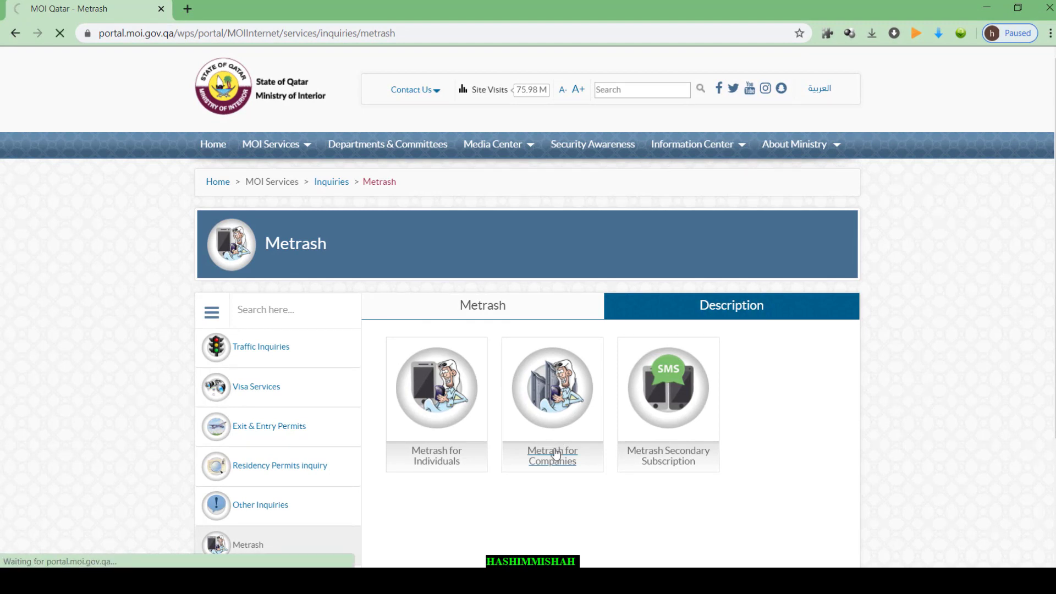
scroll(530, 417, "down", 3)
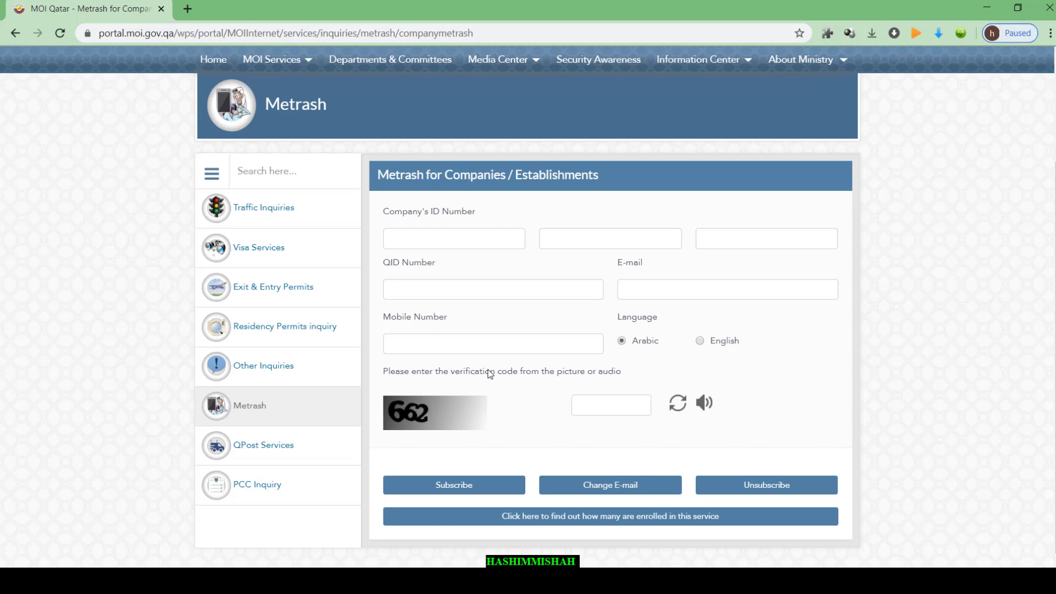
Examine the company form's fields for company ID, QID, e-mail, mobile number and verification code without filling them in
left_click(428, 246)
left_click(427, 286)
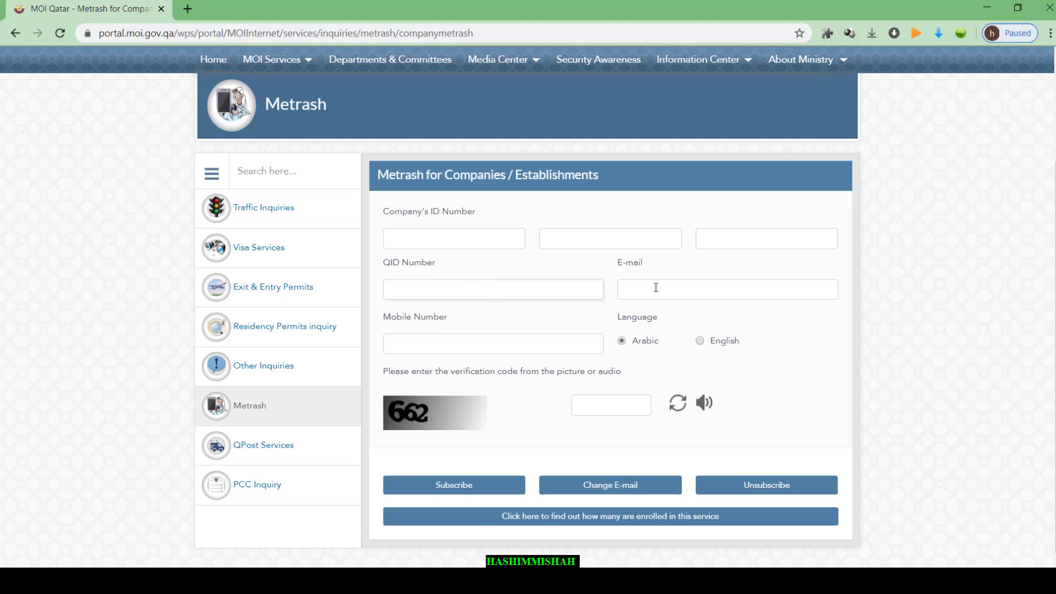
left_click(628, 287)
left_click(485, 343)
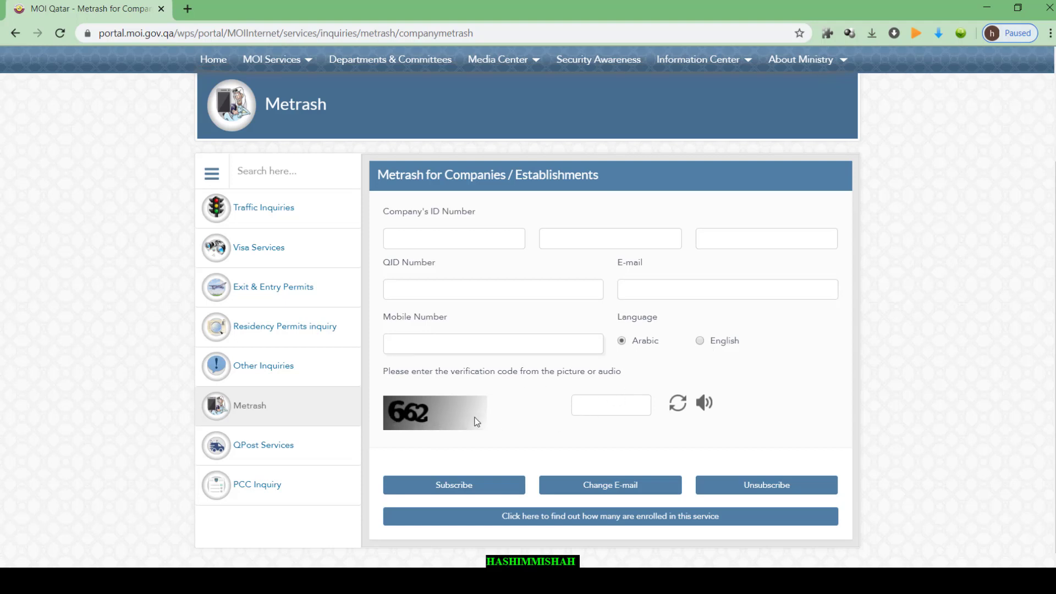
scroll(599, 404, "down", 1)
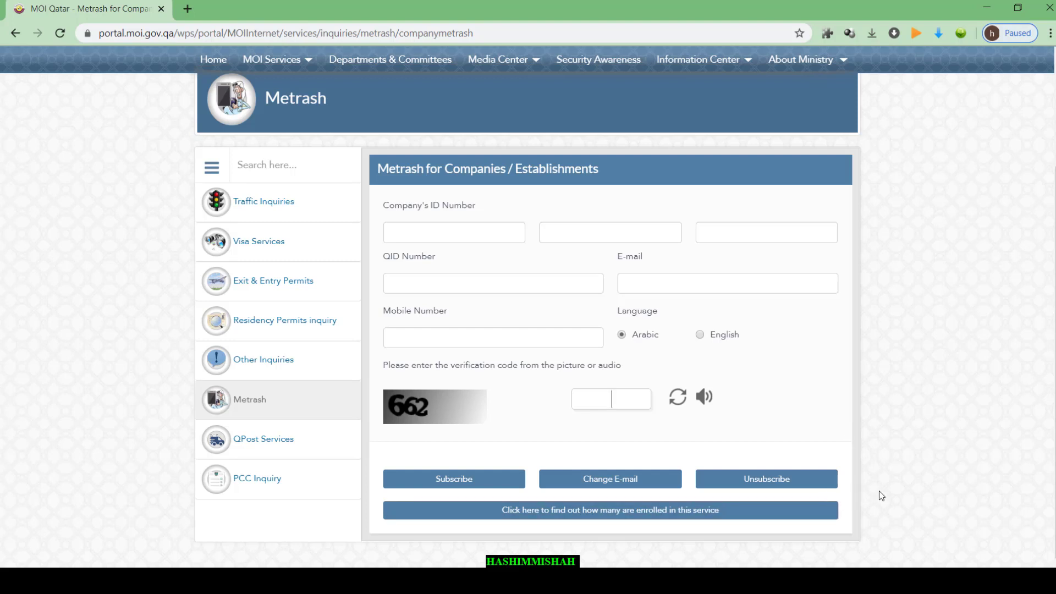
Look up how many companies are enrolled in the Metrash service, highlight the figure, and close the message
left_click(573, 519)
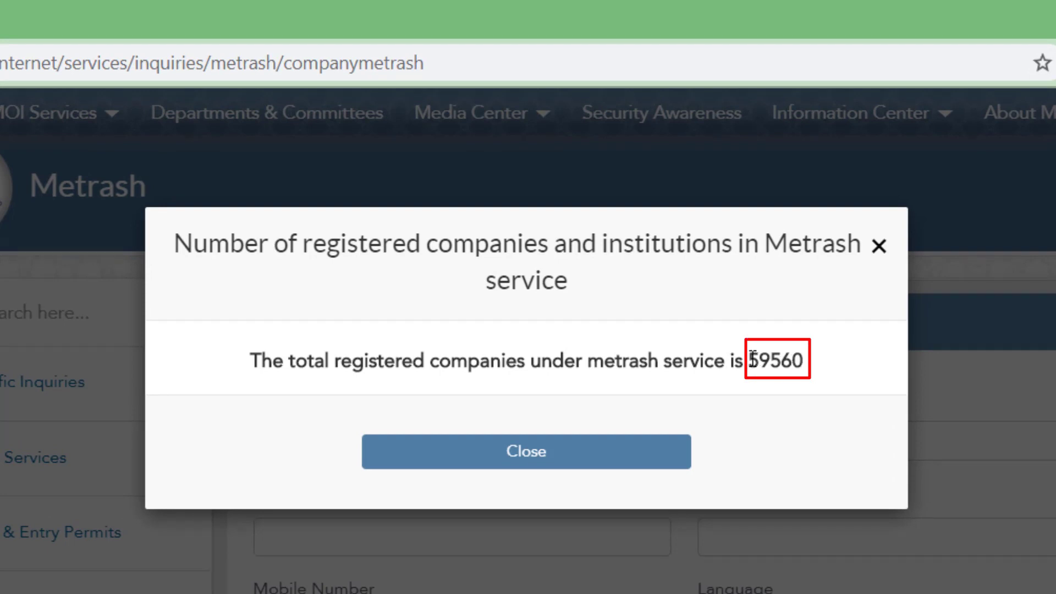
left_click_drag(748, 361, 806, 372)
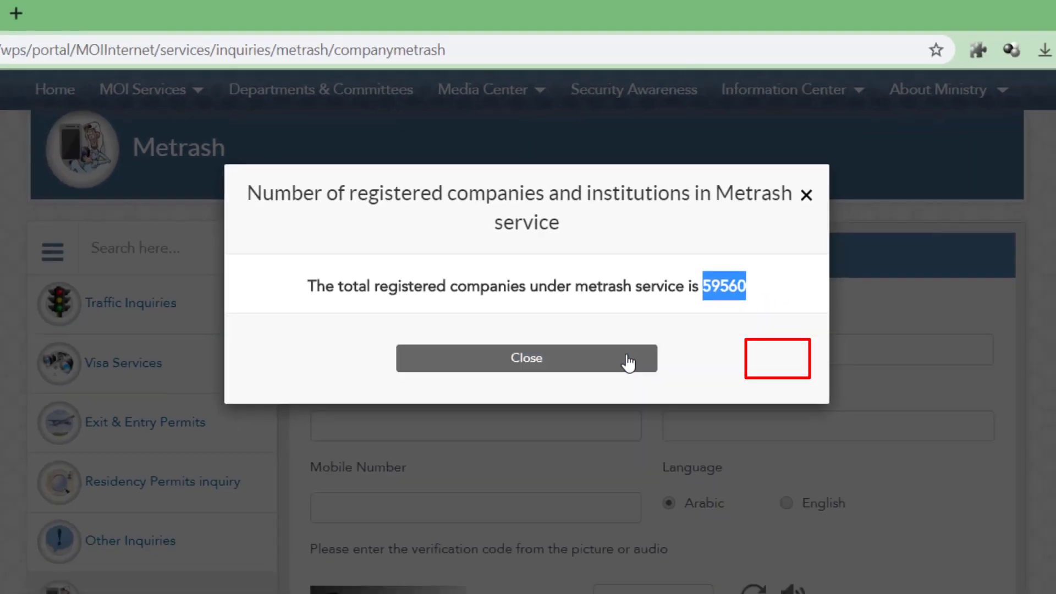
left_click(653, 458)
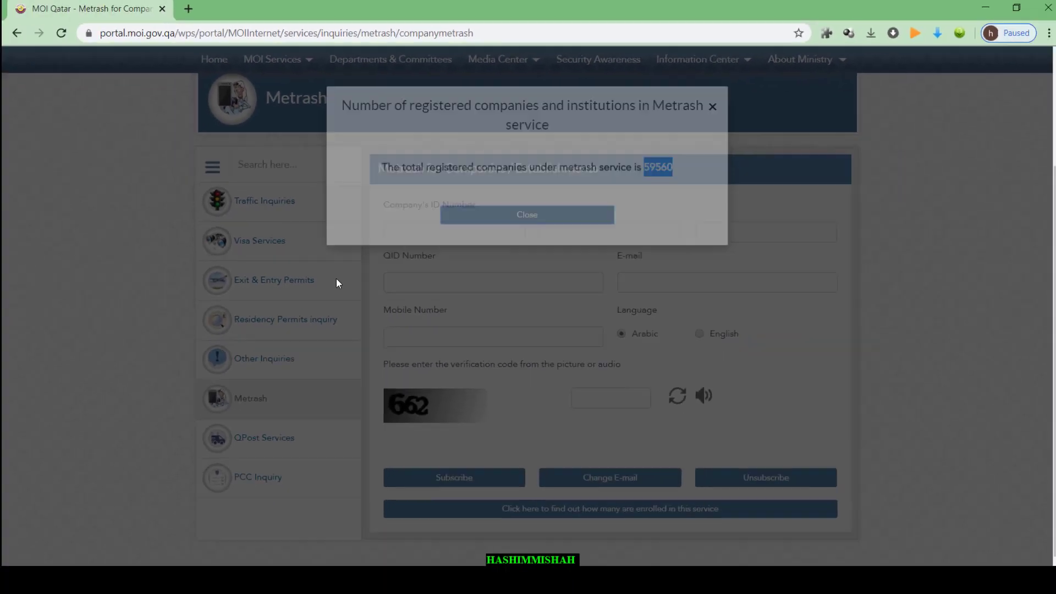